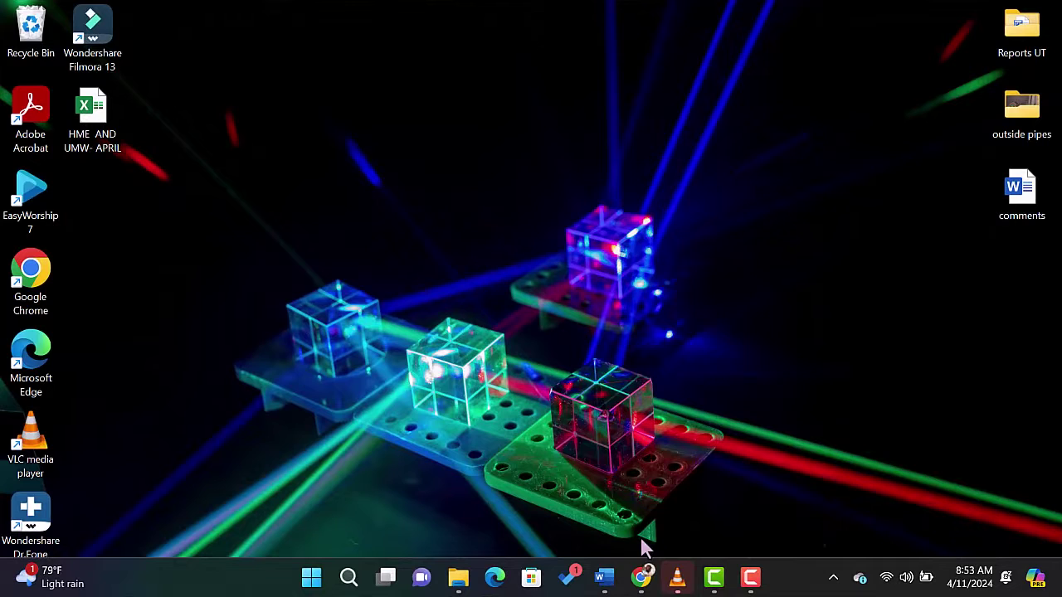
# Step: Start the Windows Smart Switch installer download via the Microsoft Windows Store link and check its progress
pyautogui.click(645, 579)
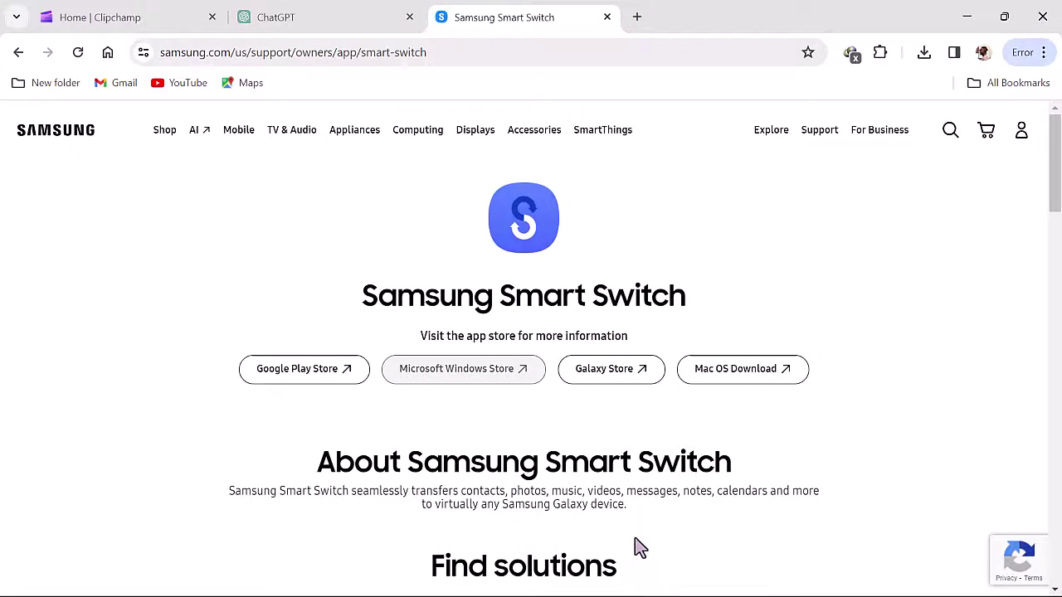
pyautogui.click(438, 52)
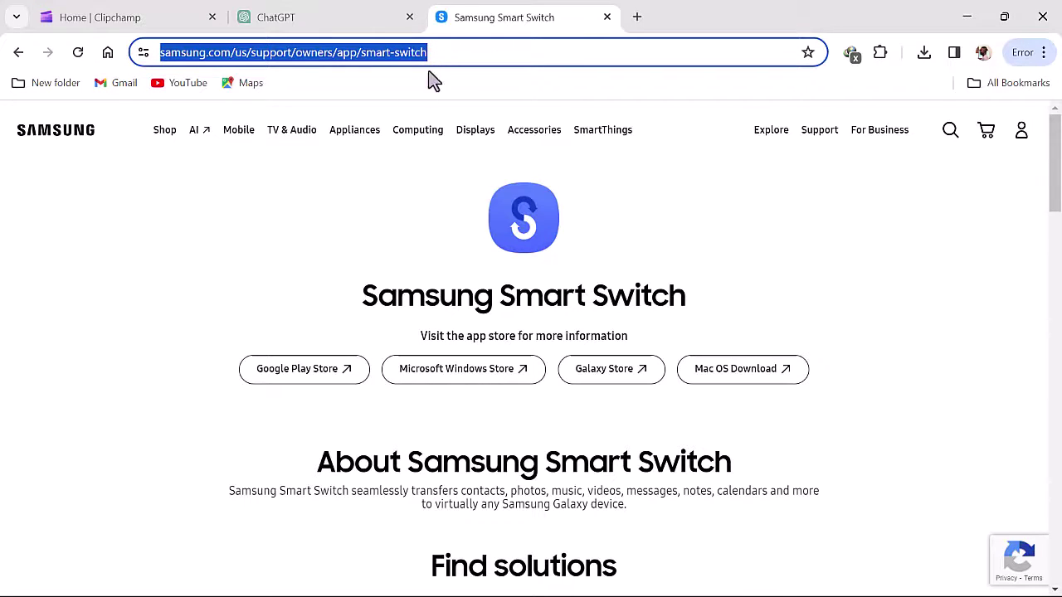
pyautogui.click(299, 227)
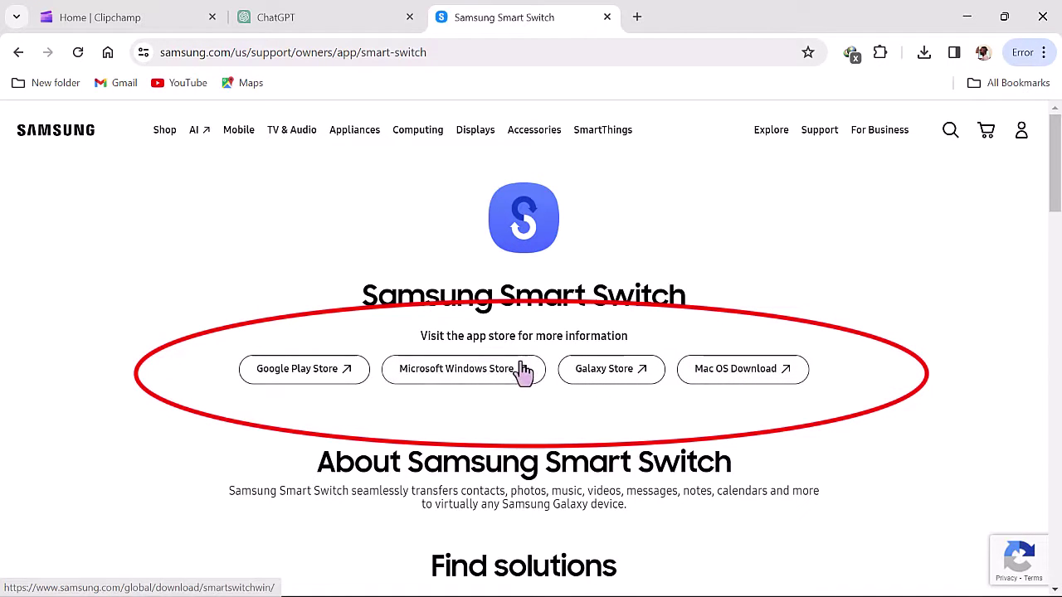
pyautogui.click(451, 373)
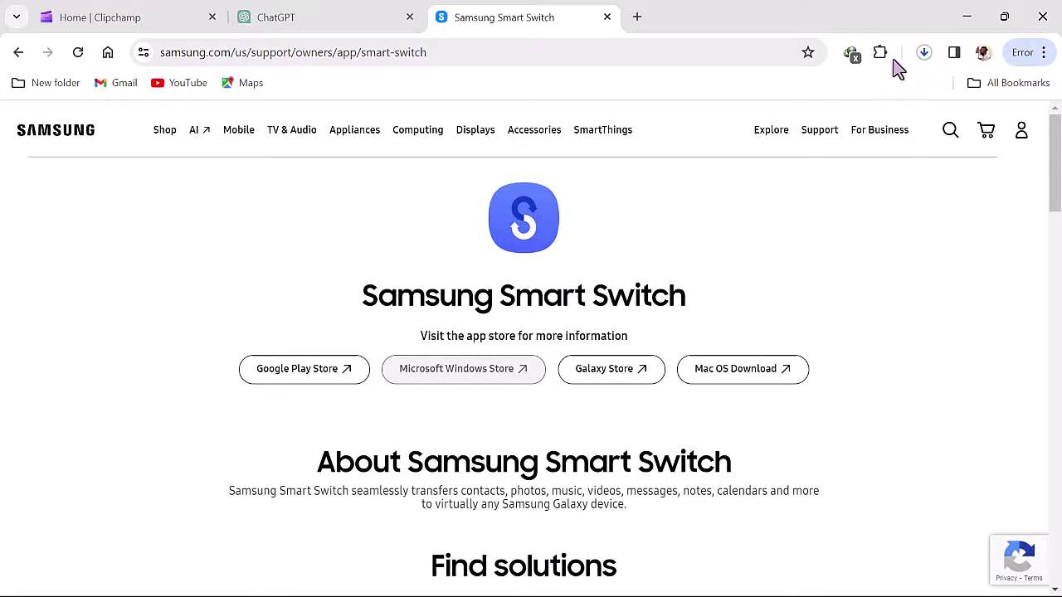
pyautogui.click(923, 55)
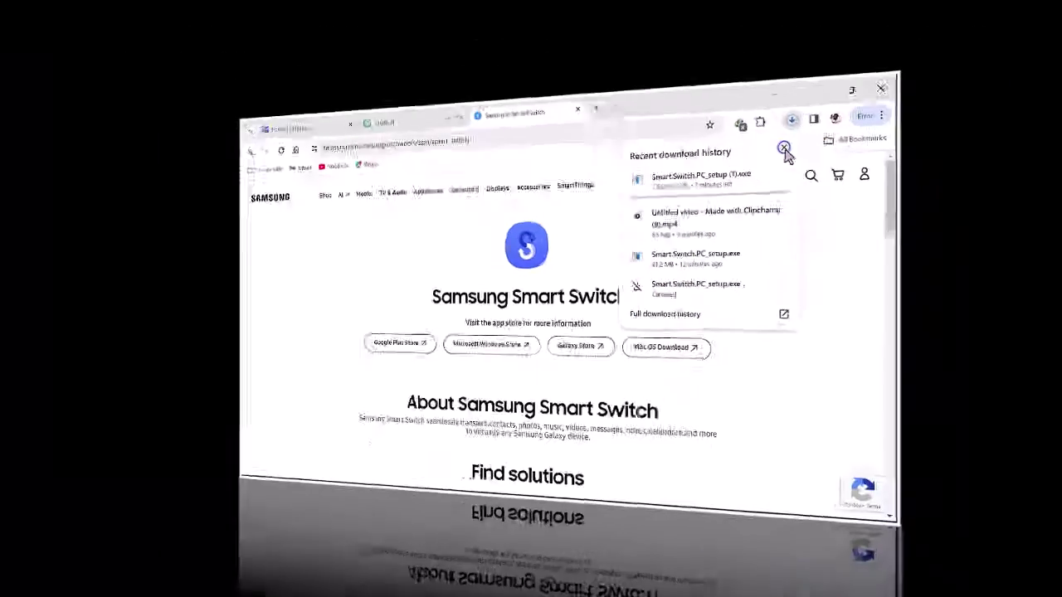
pyautogui.click(913, 89)
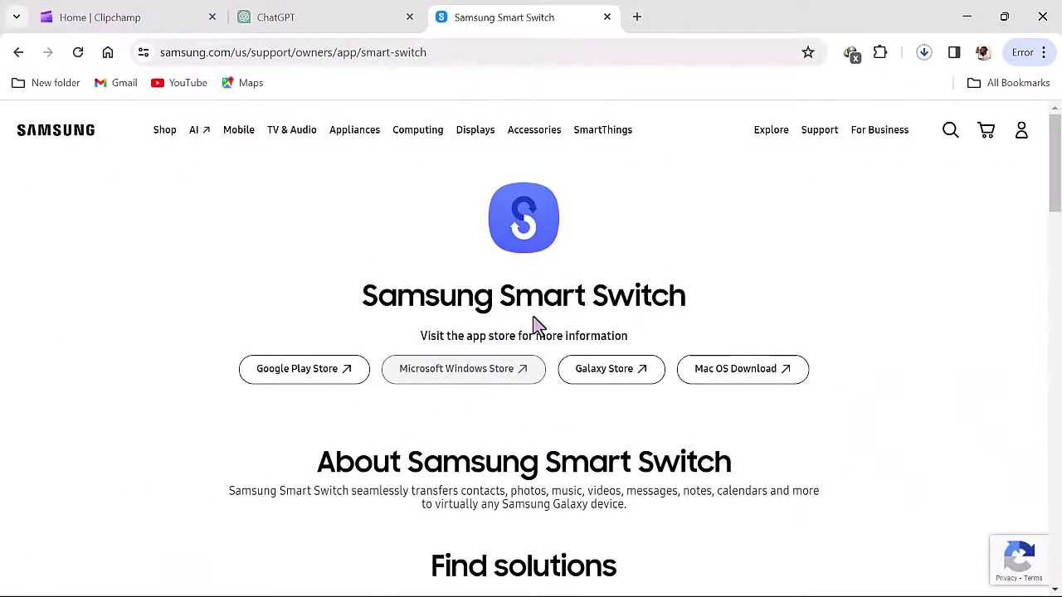
# Step: Run Smart.Switch.PC_setup from the Downloads folder in File Explorer
pyautogui.press('super+e')
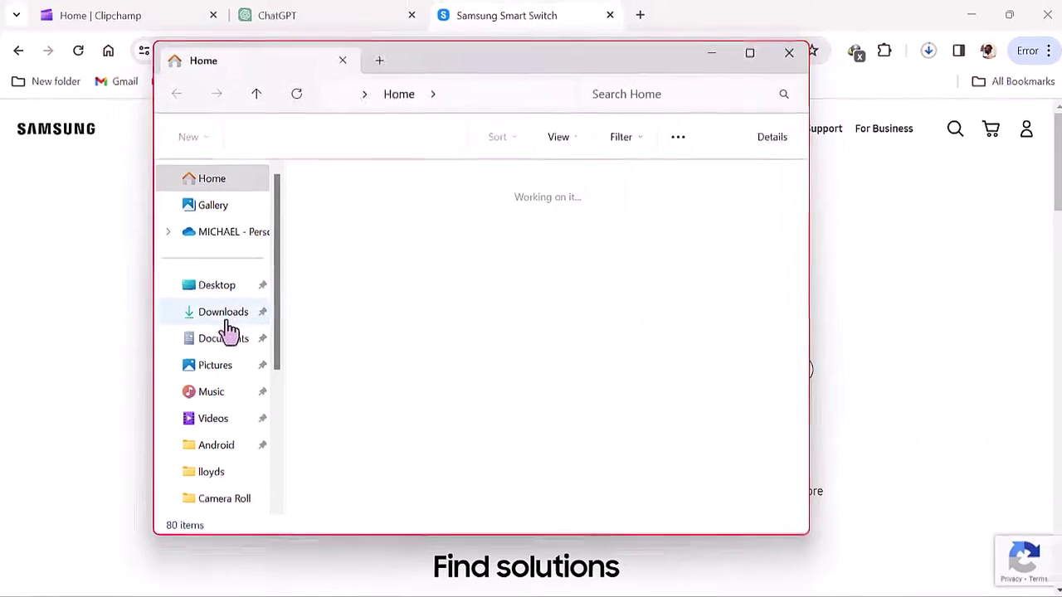
pyautogui.click(224, 315)
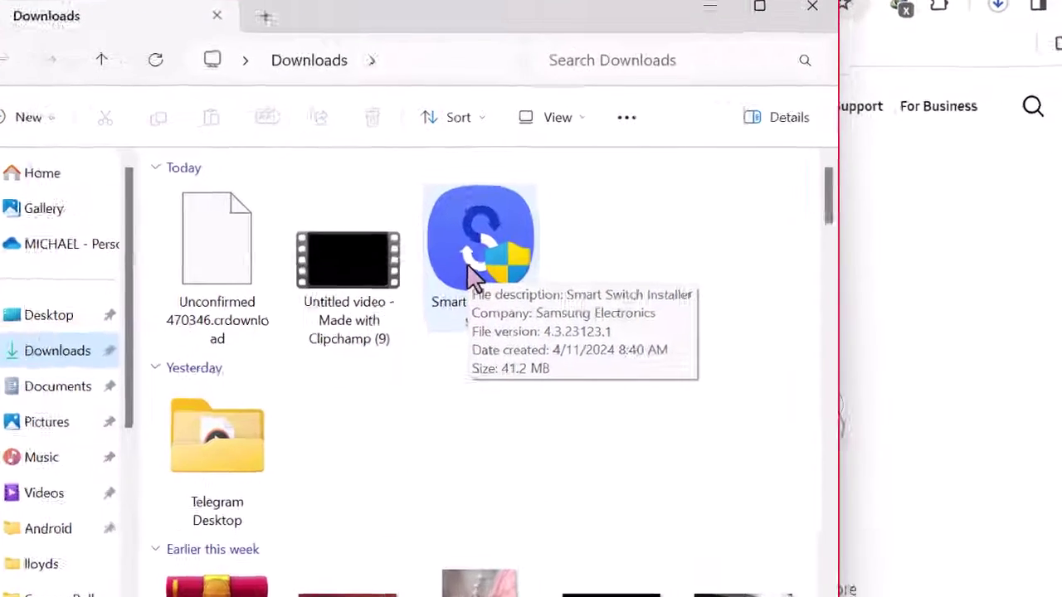
pyautogui.click(531, 257)
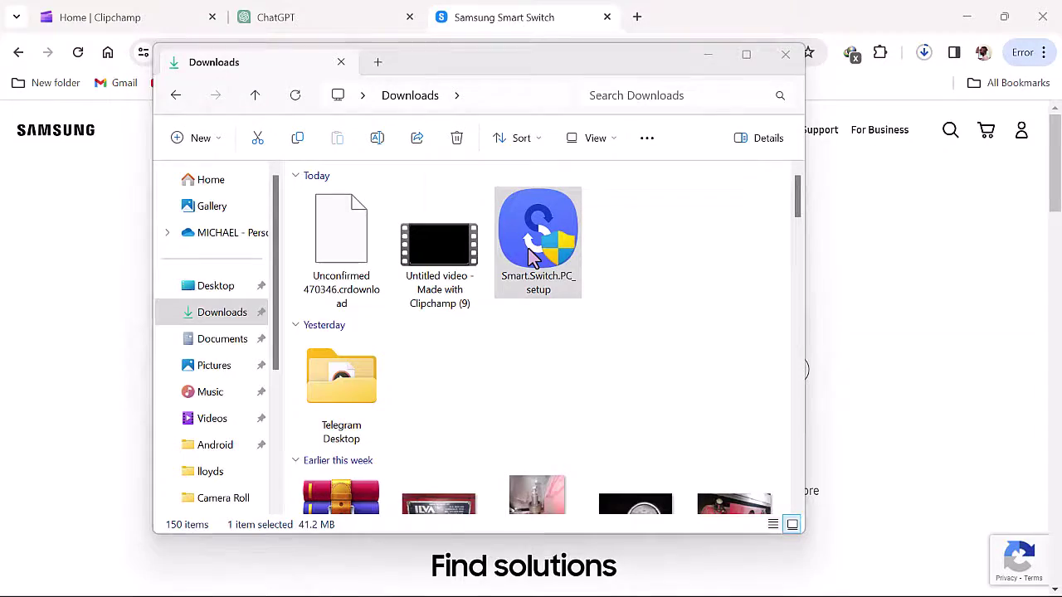
pyautogui.doubleClick(531, 255)
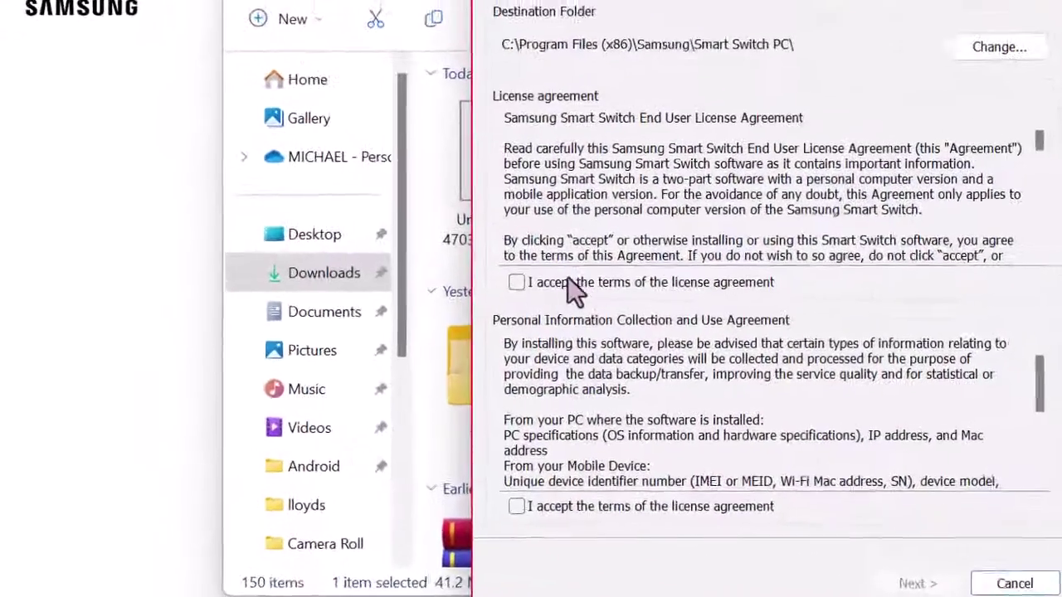
# Step: Accept the license and personal information agreements and proceed with the Smart Switch installation
pyautogui.click(388, 317)
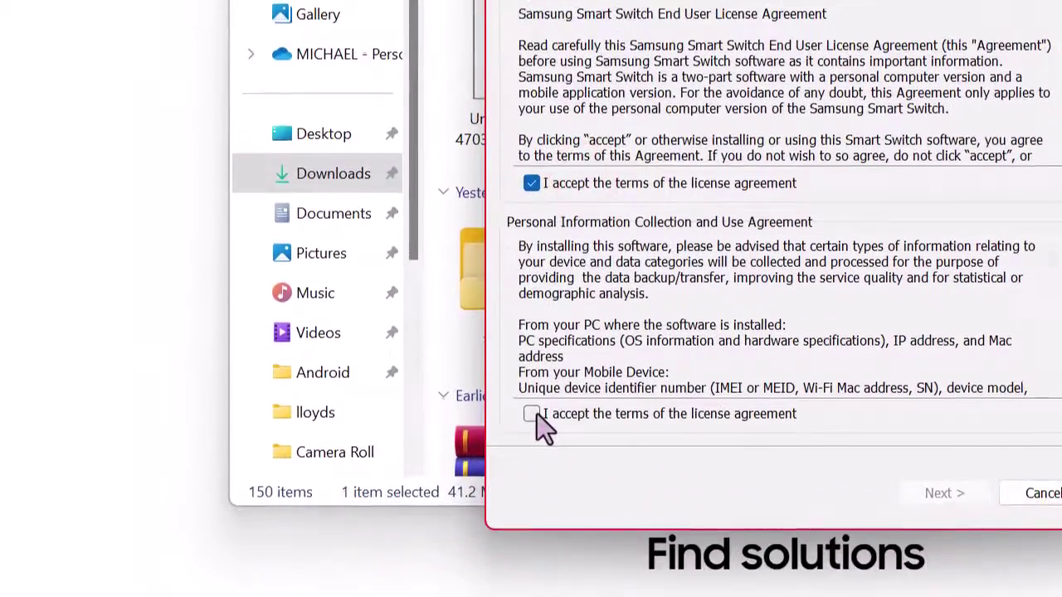
pyautogui.click(534, 415)
pyautogui.scroll(-3, 470, 399)
pyautogui.scroll(-1, 471, 400)
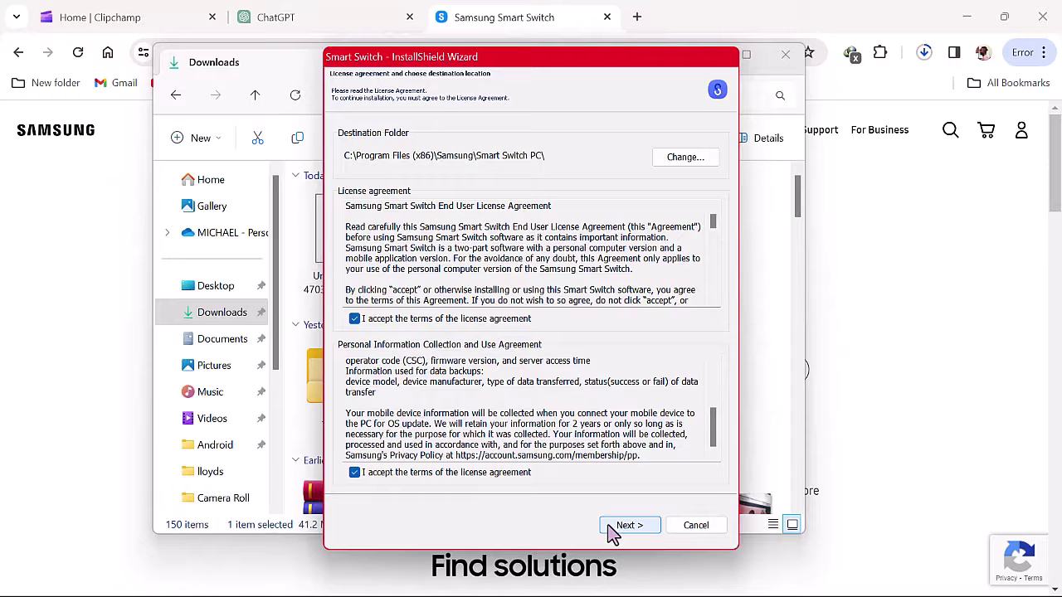
pyautogui.click(609, 528)
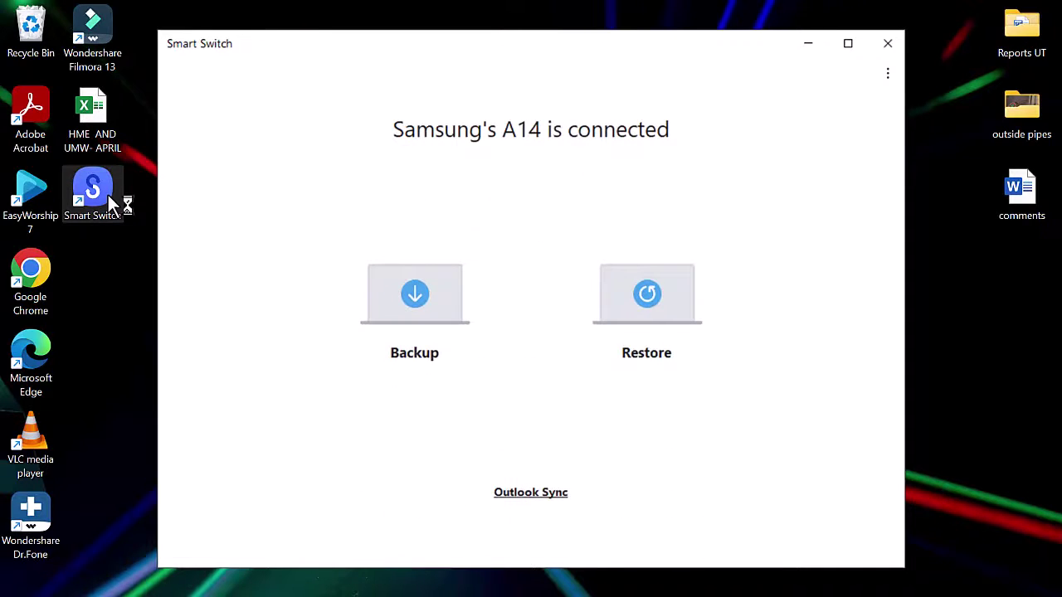
# Step: Start a backup of only Messages, clearing the other nine selected categories
pyautogui.click(423, 292)
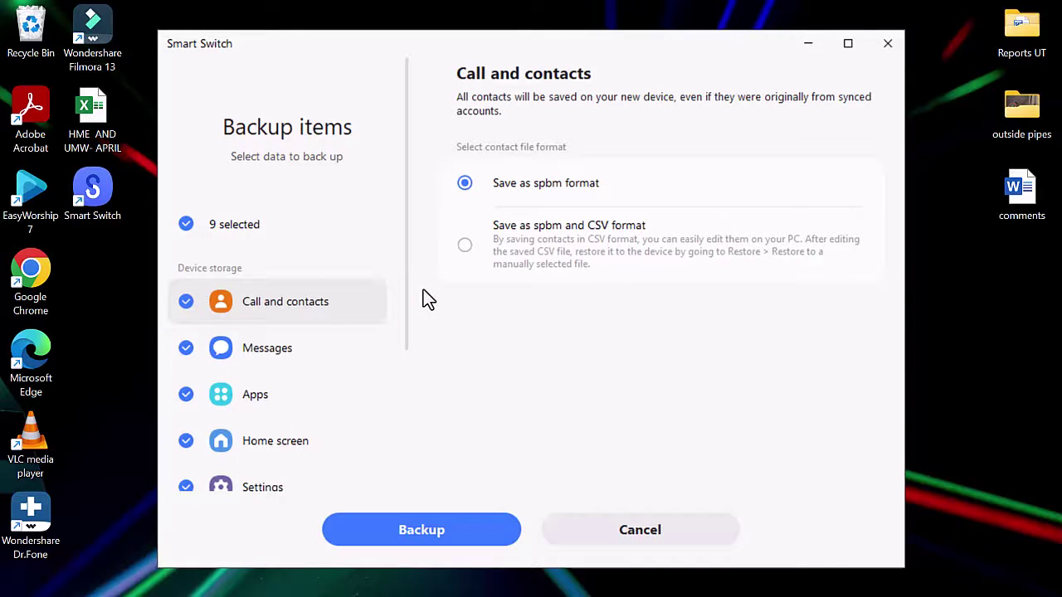
pyautogui.click(186, 224)
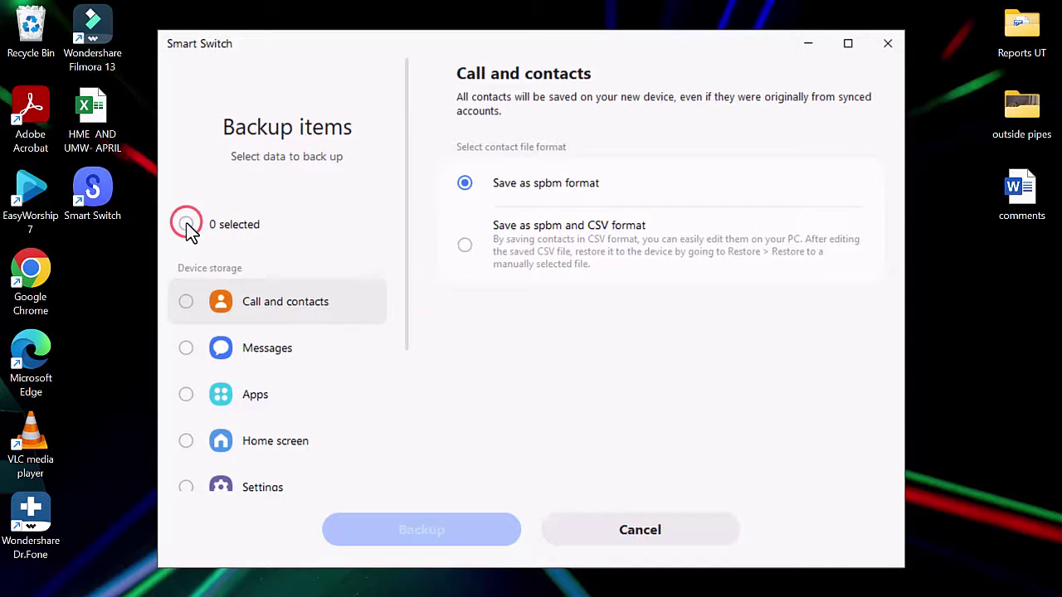
pyautogui.click(186, 349)
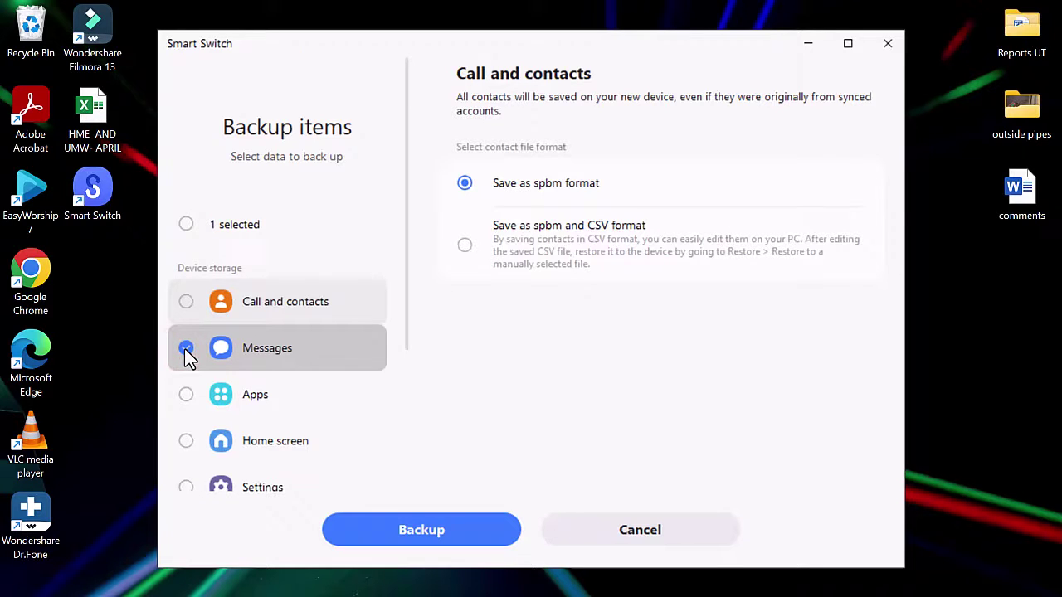
pyautogui.scroll(-3, 187, 357)
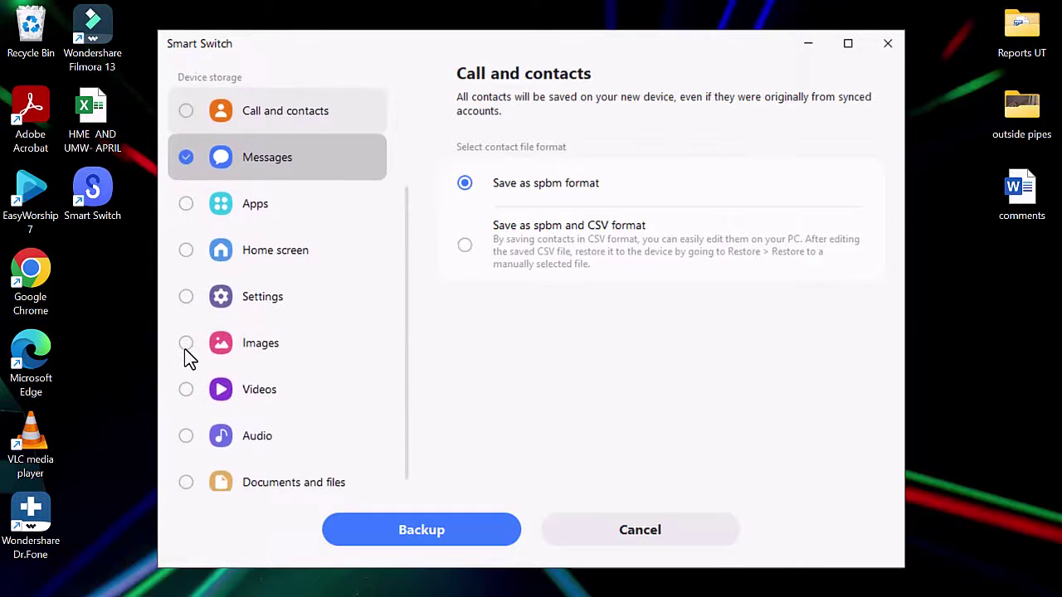
pyautogui.scroll(3, 186, 358)
pyautogui.scroll(-2, 185, 356)
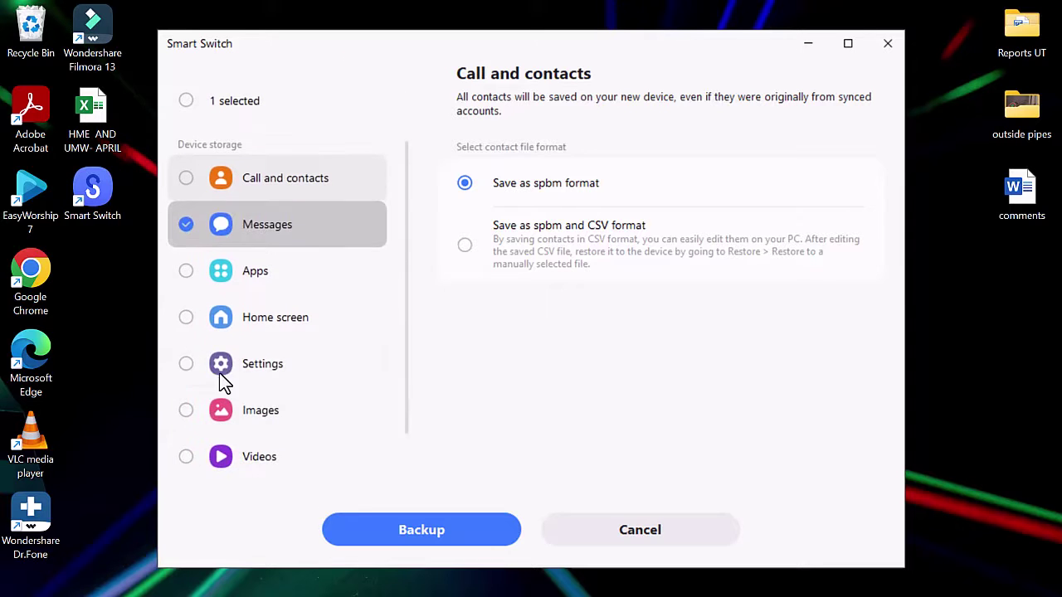
pyautogui.click(401, 530)
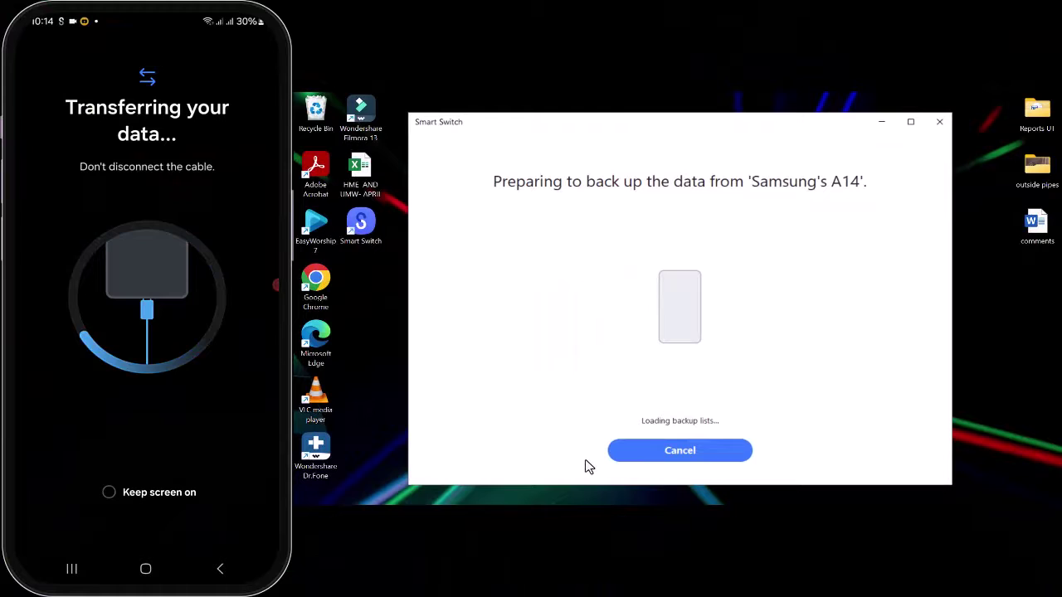
# Step: Keep the phone screen on during transfer and dismiss the 1183-message Backup completed summary
pyautogui.click(109, 492)
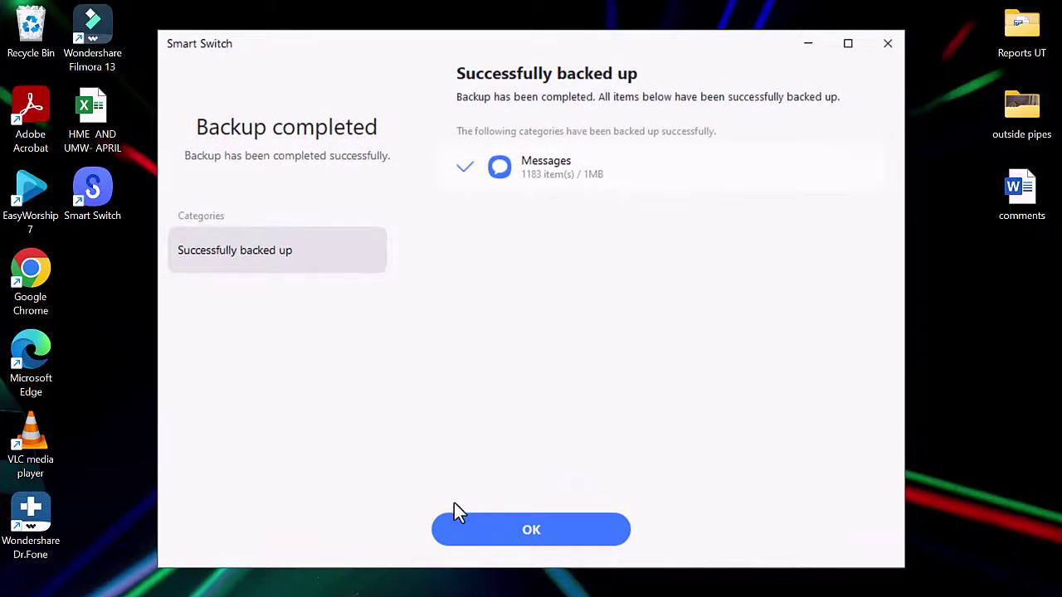
pyautogui.click(520, 531)
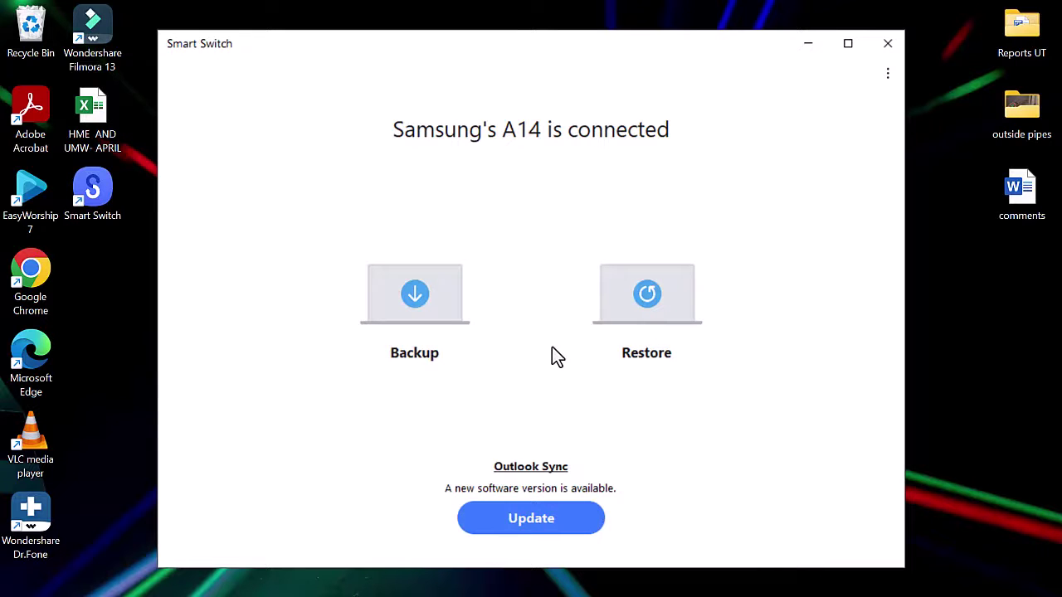
# Step: Restore Messages from the Samsung's A14 backup dated 4/11/2024
pyautogui.click(636, 296)
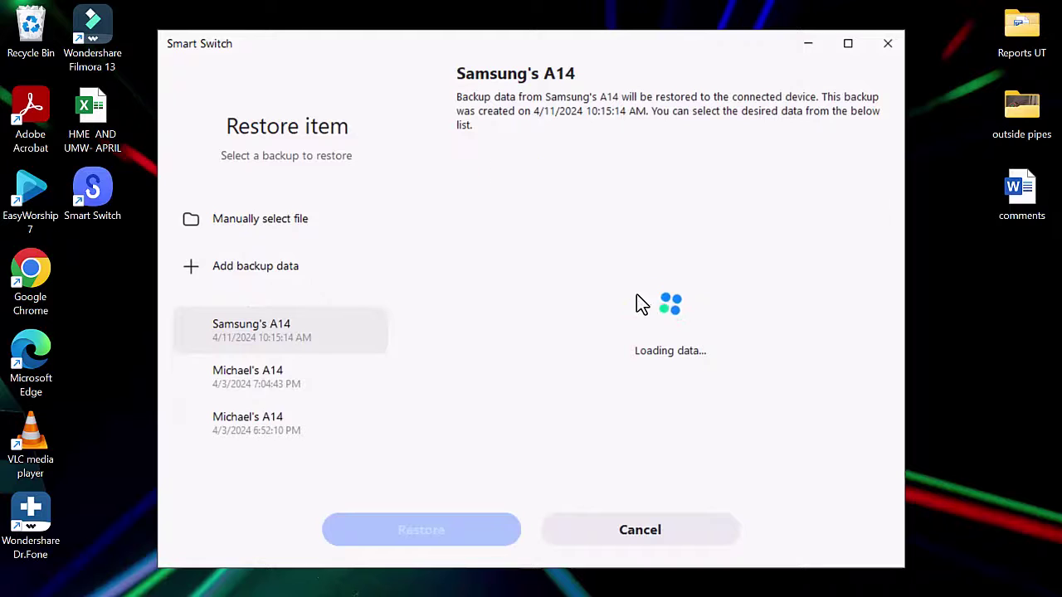
pyautogui.click(286, 373)
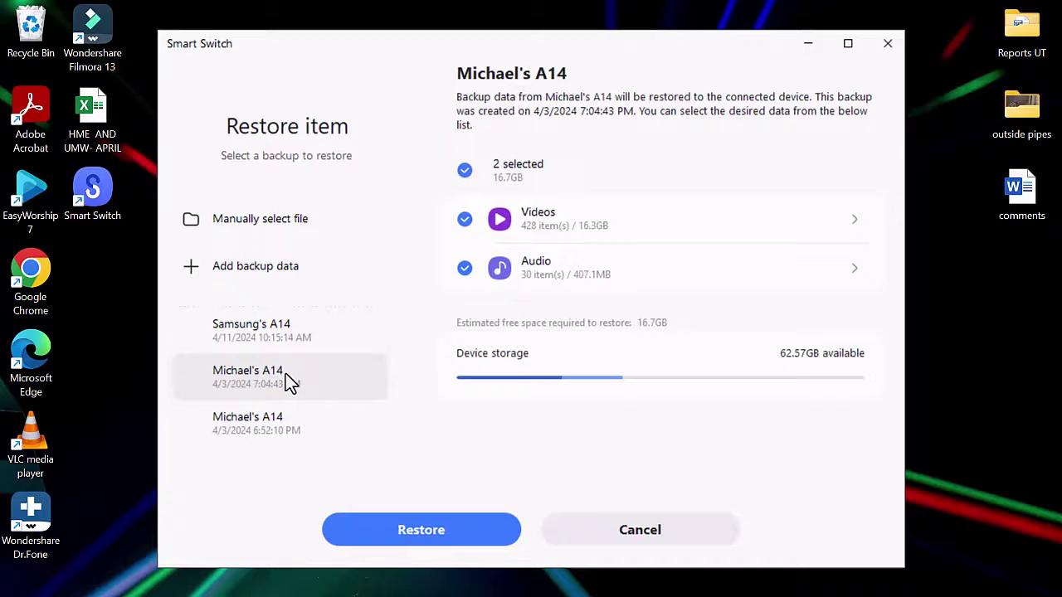
pyautogui.click(274, 319)
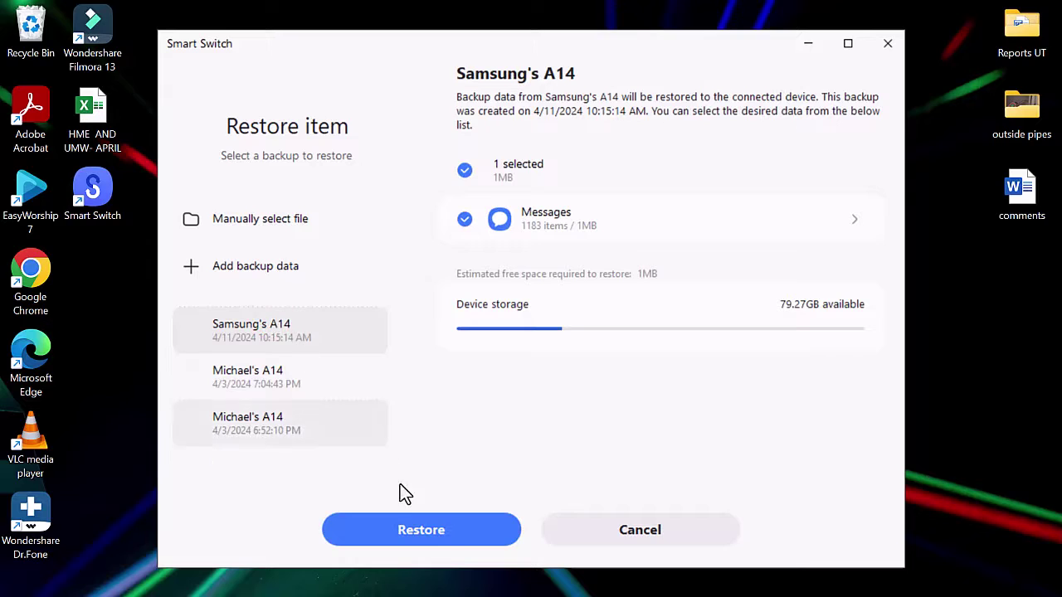
pyautogui.click(411, 530)
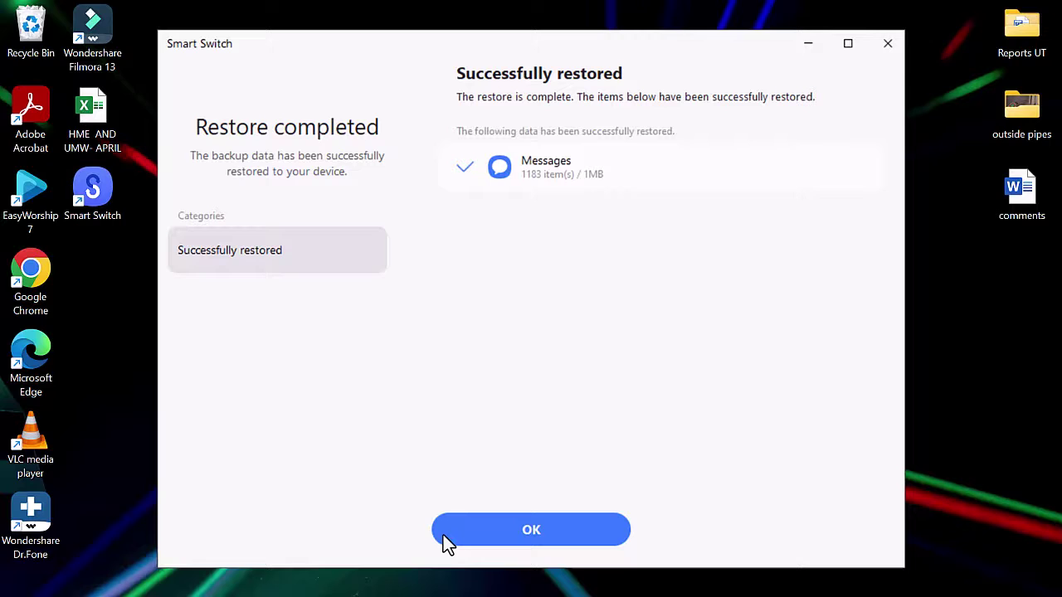
# Step: Dismiss the Restore completed screen with OK
pyautogui.click(492, 533)
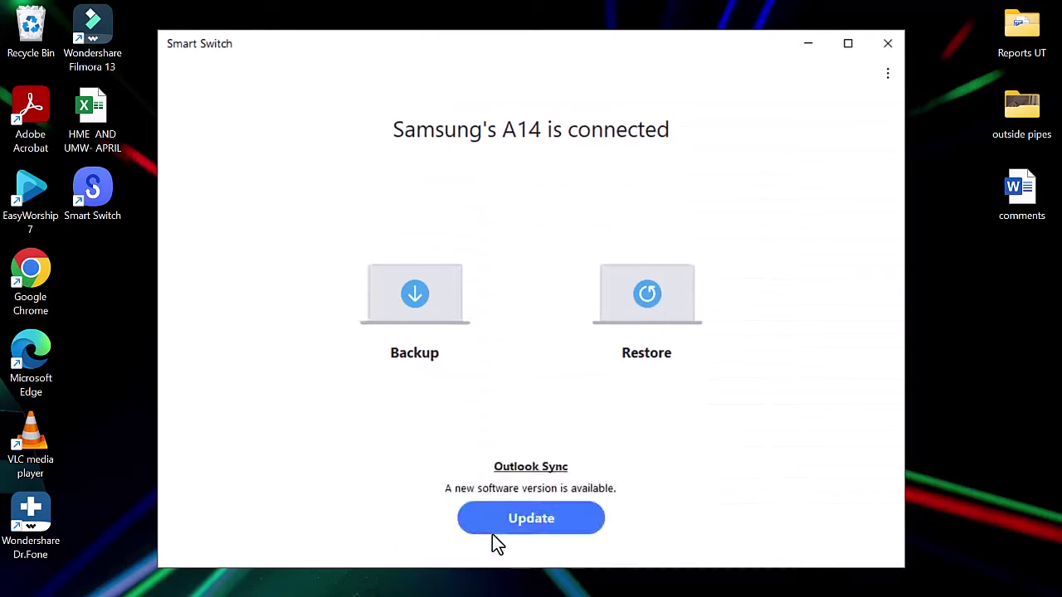